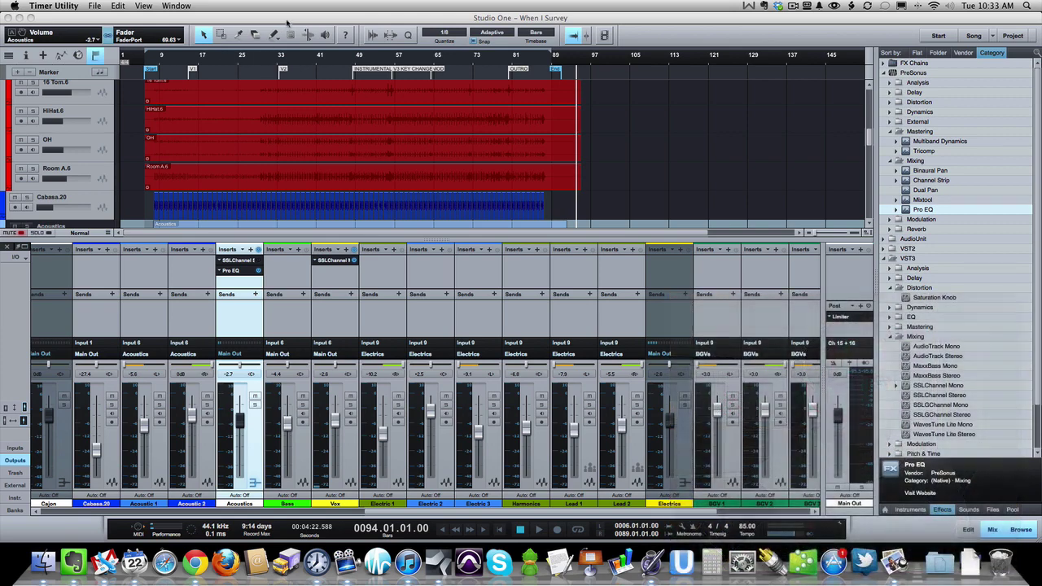
Play the mix briefly from bar 48, then stop so the song position returns to bar 48
left_click(364, 70)
left_click(350, 62)
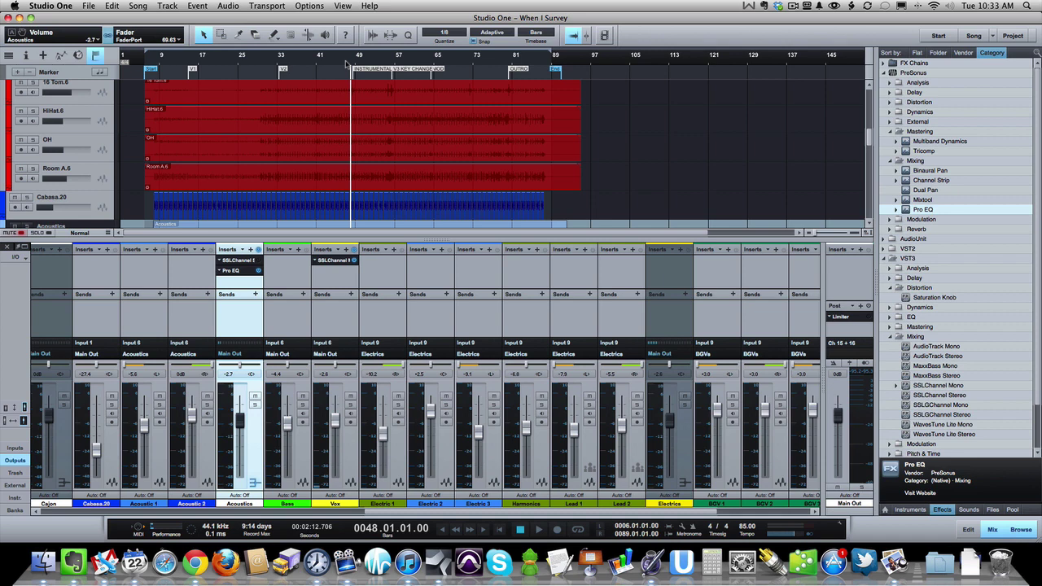
key("space")
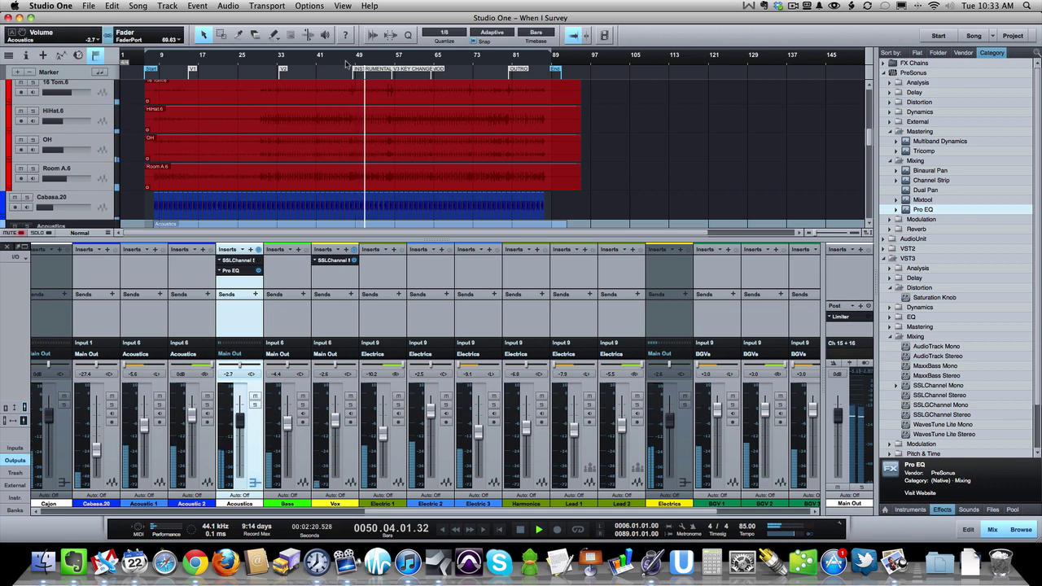
key("space")
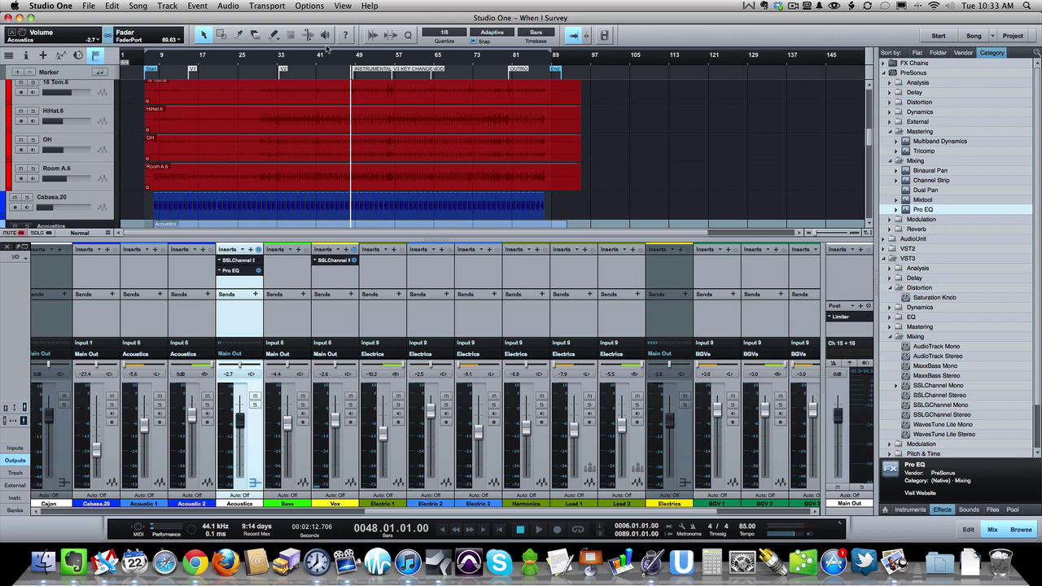
Open Pro EQ on the Acoustics channel, solo the channel and play it with all bands flat
left_click(231, 270)
left_click_drag(397, 171, 542, 142)
left_click(254, 405)
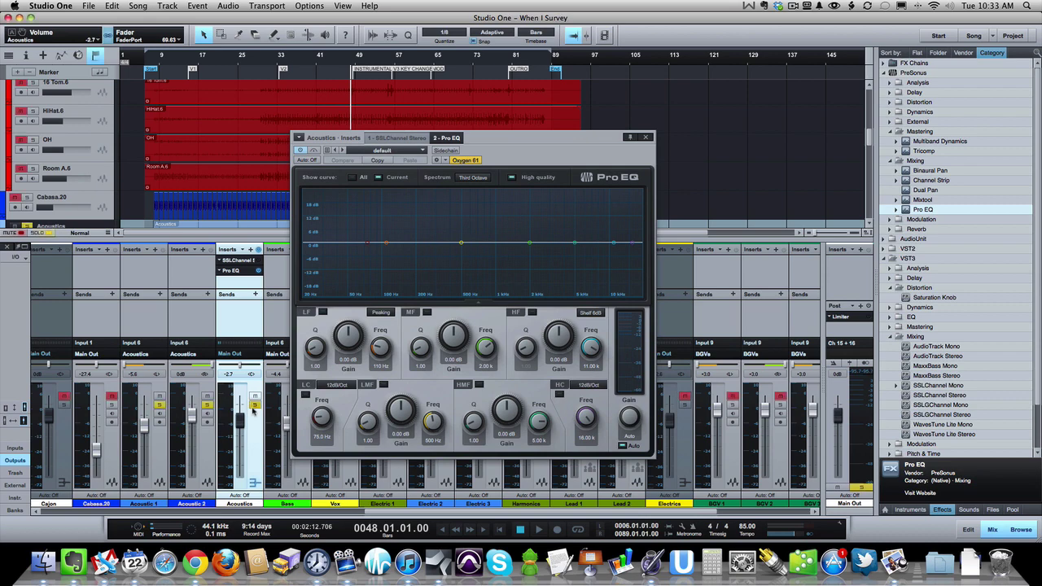
left_click_drag(551, 157, 558, 53)
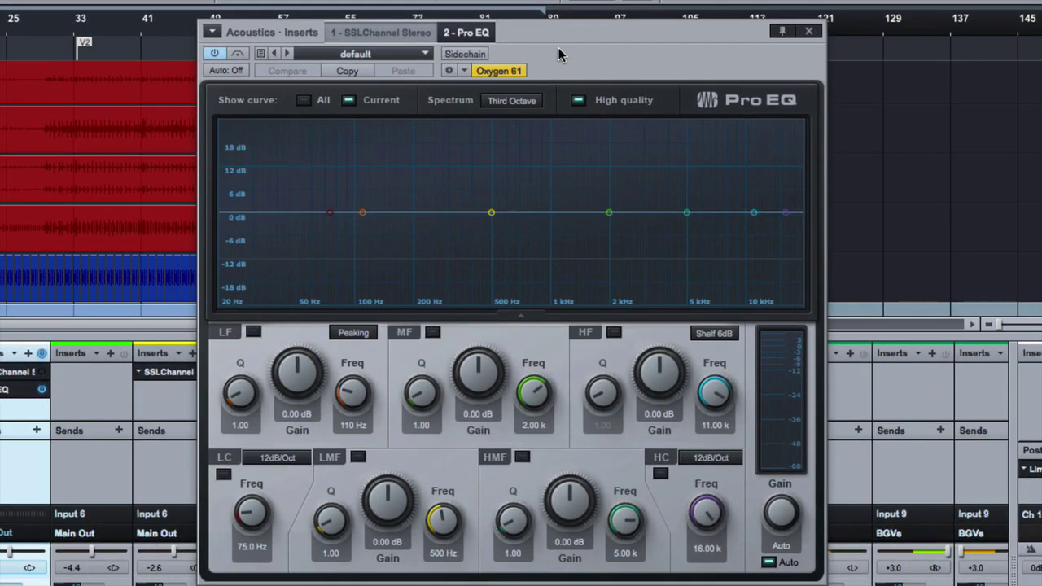
key("space")
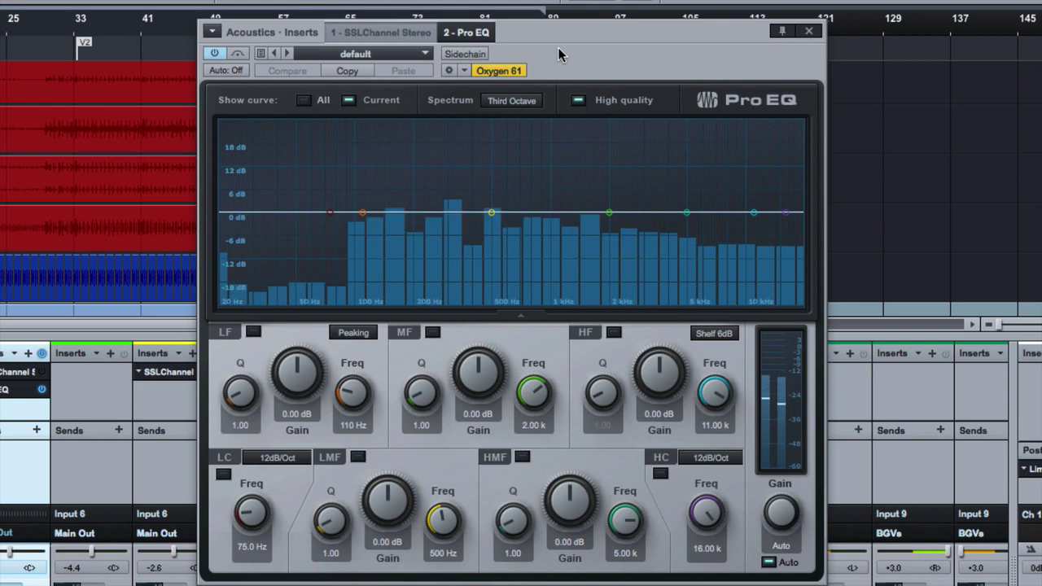
Stop playback, try the low-mid band at 7.20 dB and 647 Hz, then switch it off
key("space")
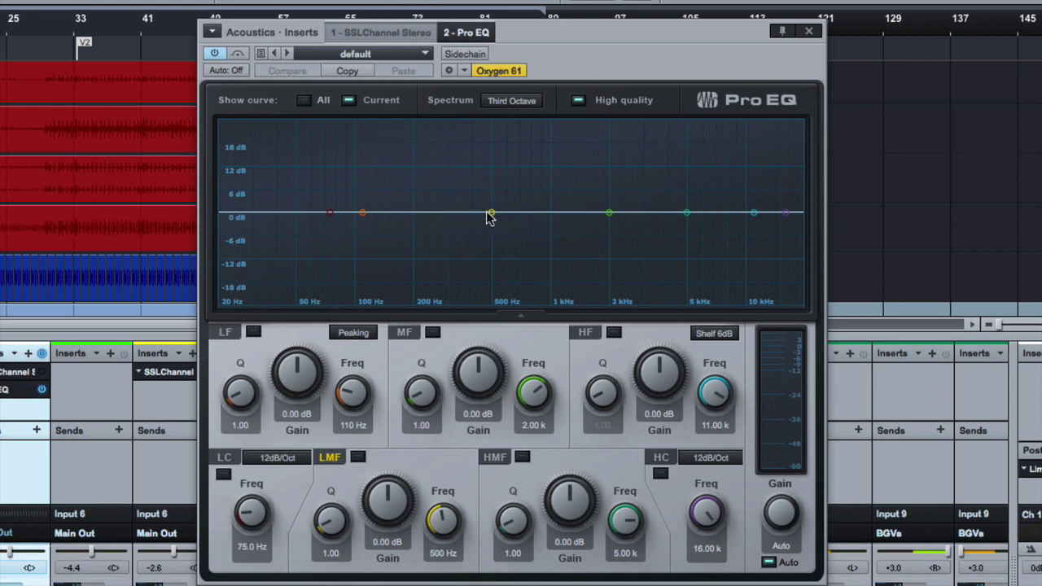
left_click_drag(490, 219, 515, 189)
double_click(513, 187)
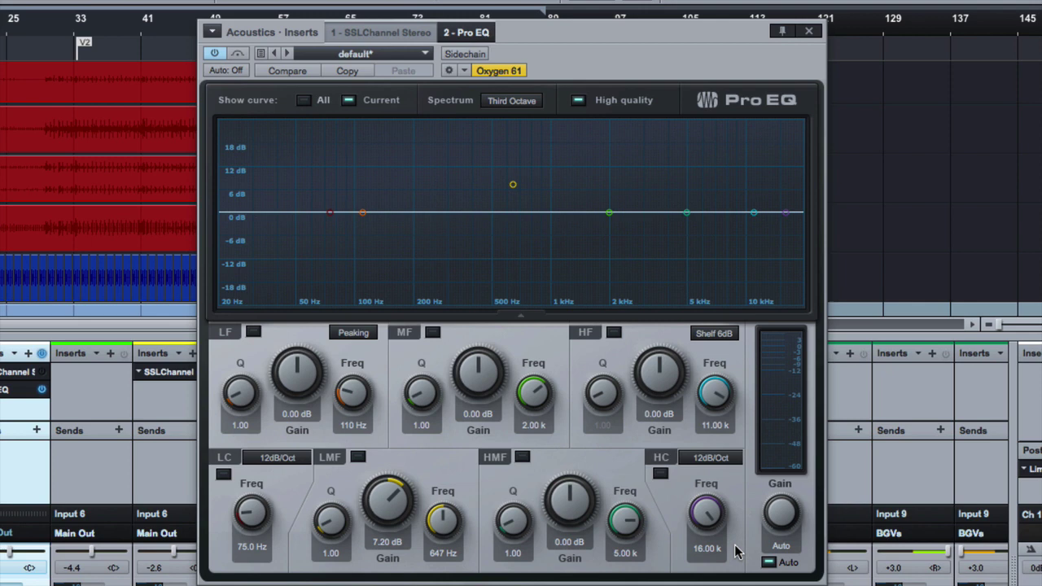
With Auto gain off, cut 4.56 dB at 251 Hz and 12.48 dB at 104 Hz, plus a 3.12 kHz high cut
left_click(769, 561)
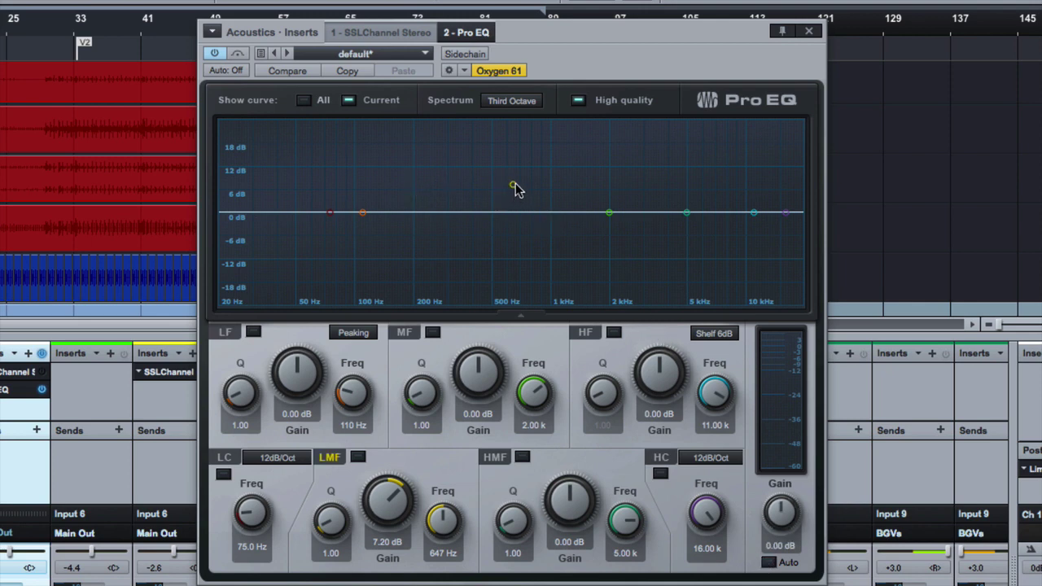
key("space")
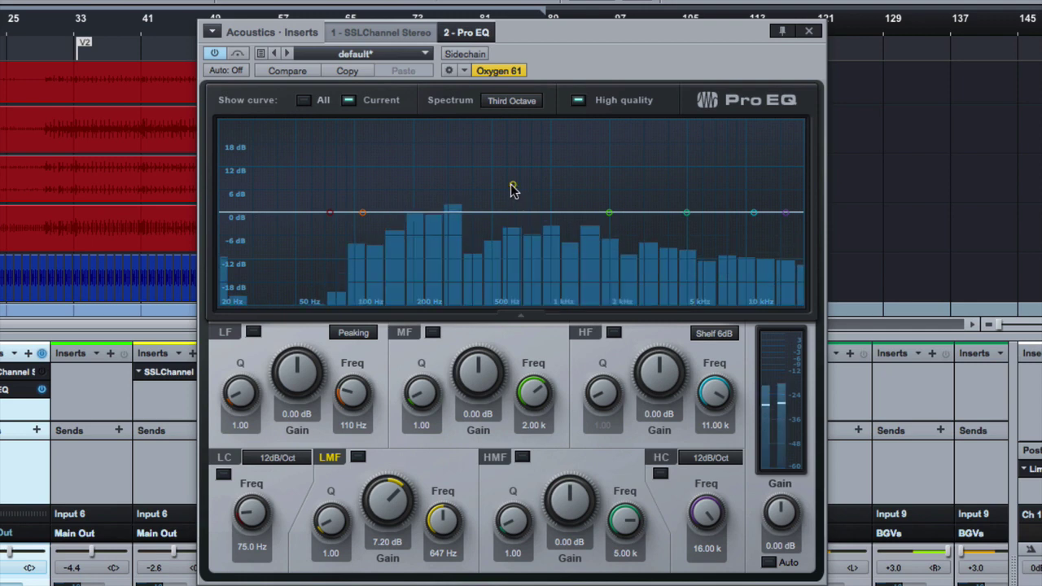
left_click_drag(495, 200, 432, 229)
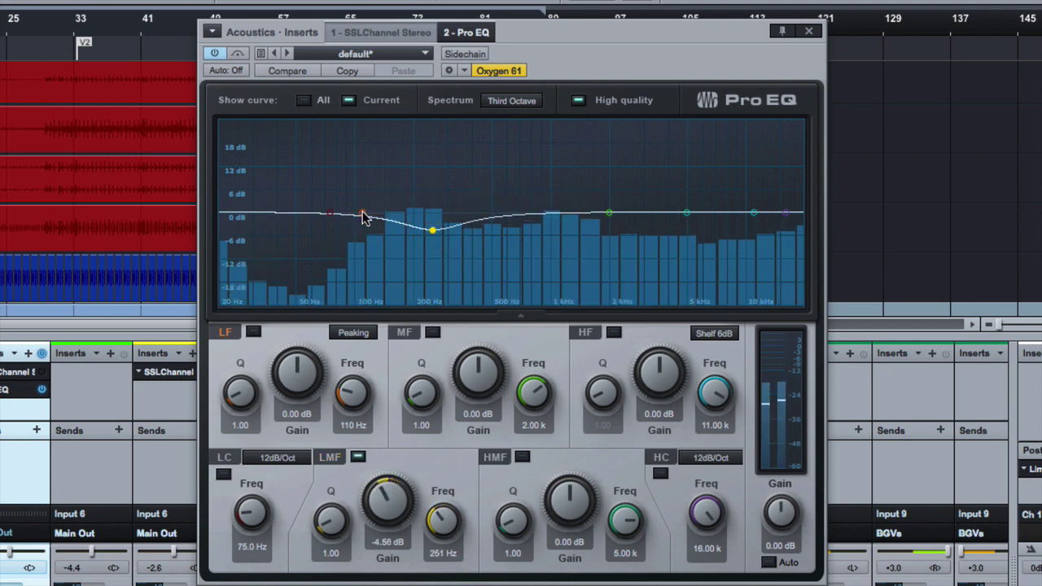
left_click_drag(366, 216, 361, 271)
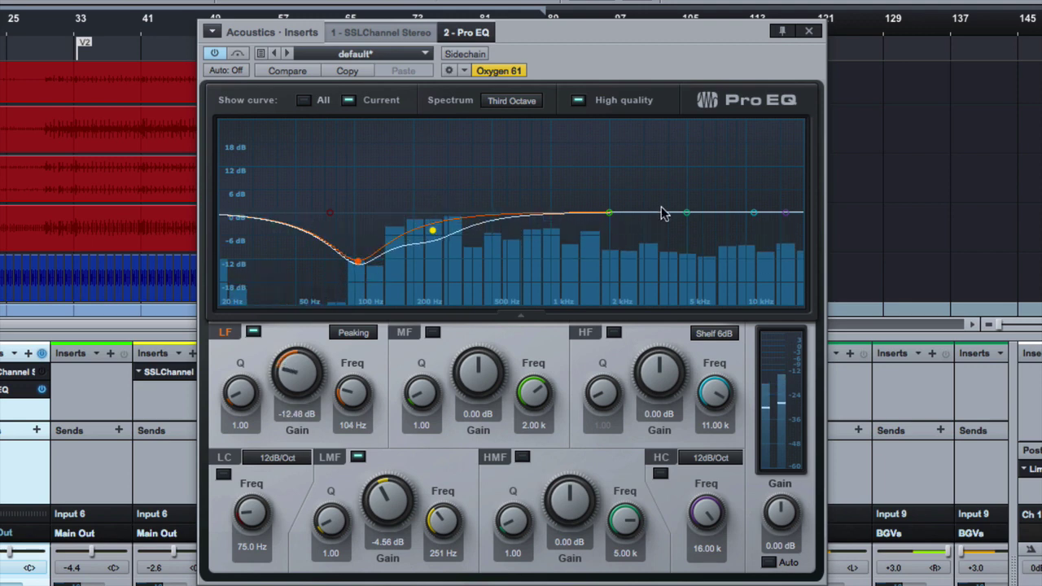
left_click_drag(768, 213, 642, 248)
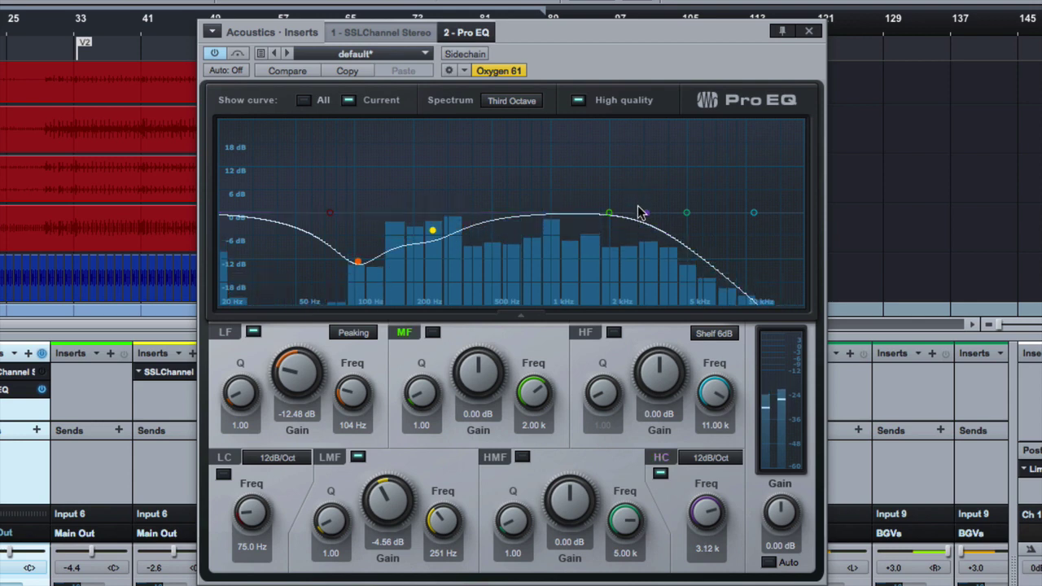
key("space")
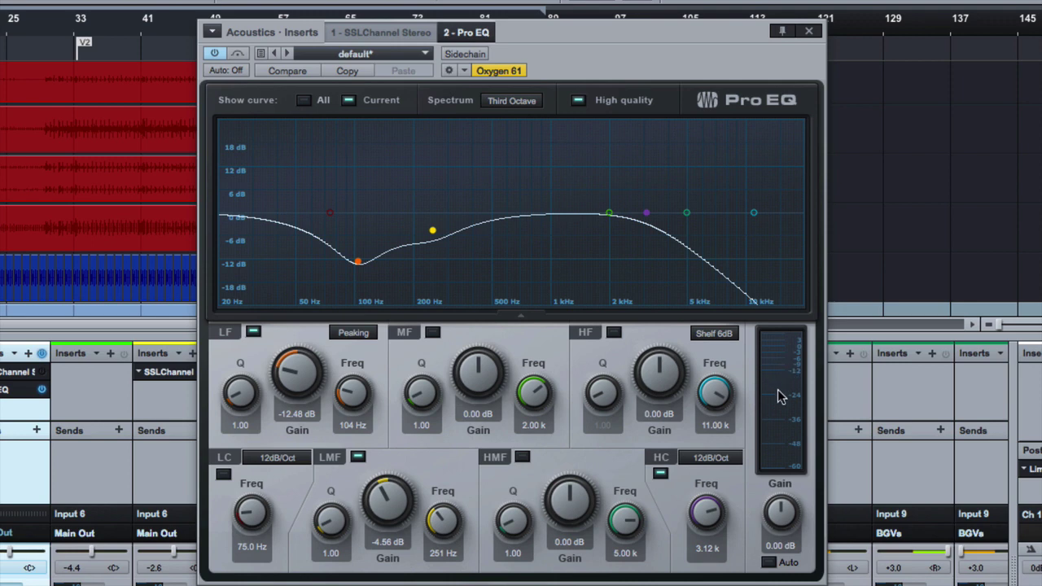
left_click(218, 54)
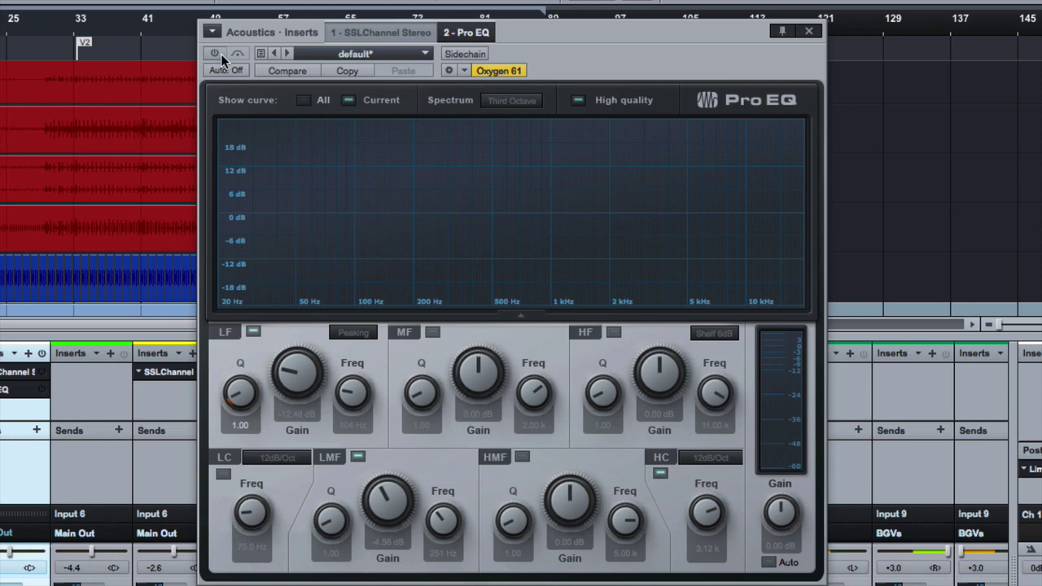
left_click(221, 54)
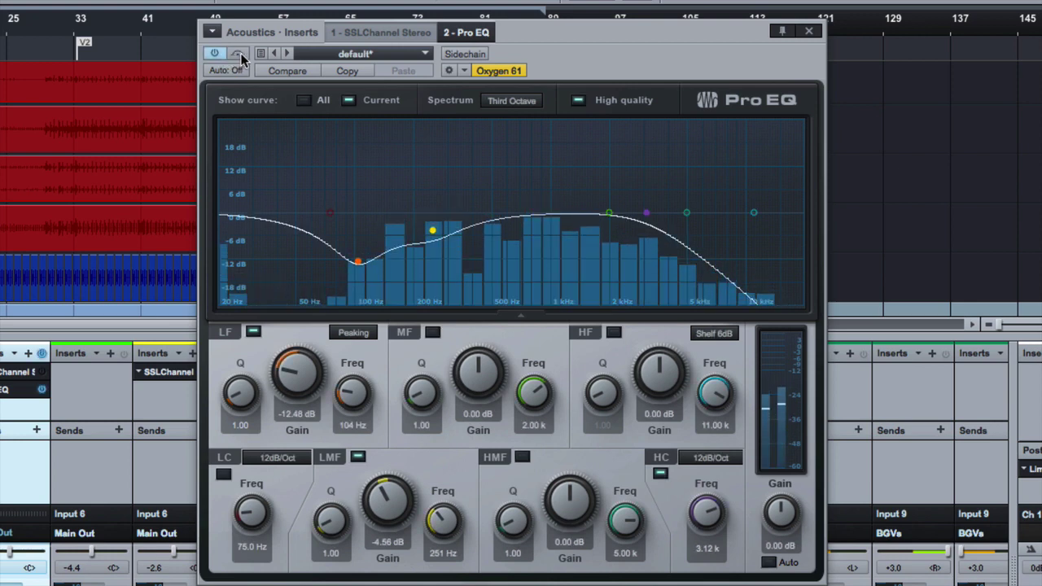
left_click(240, 54)
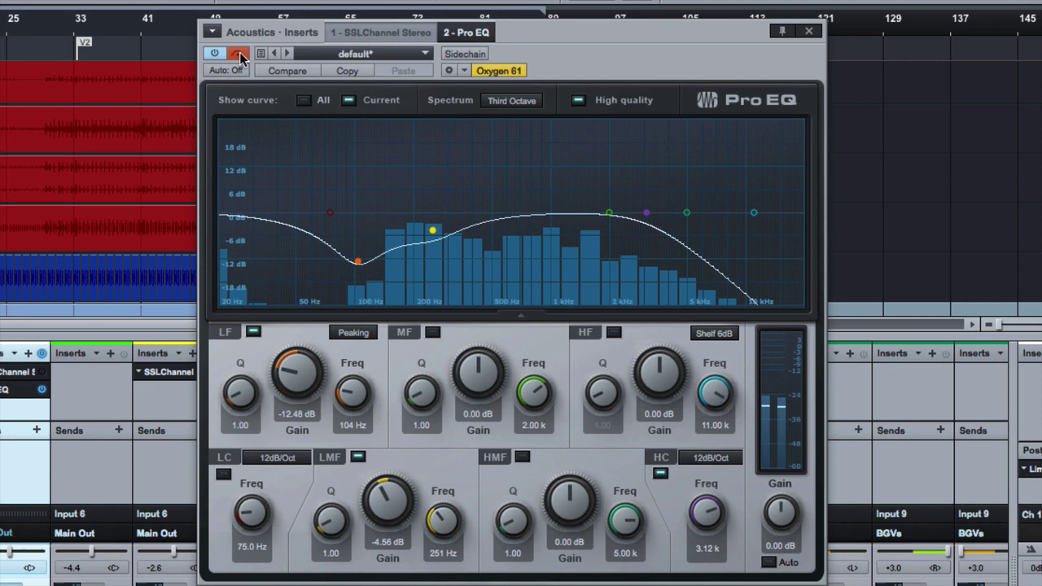
left_click(239, 54)
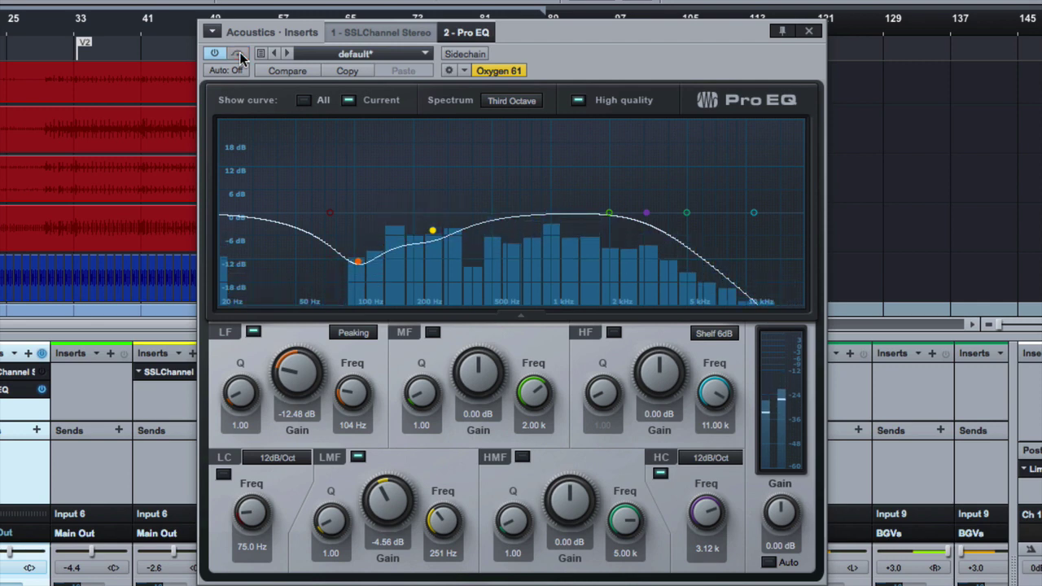
key("space")
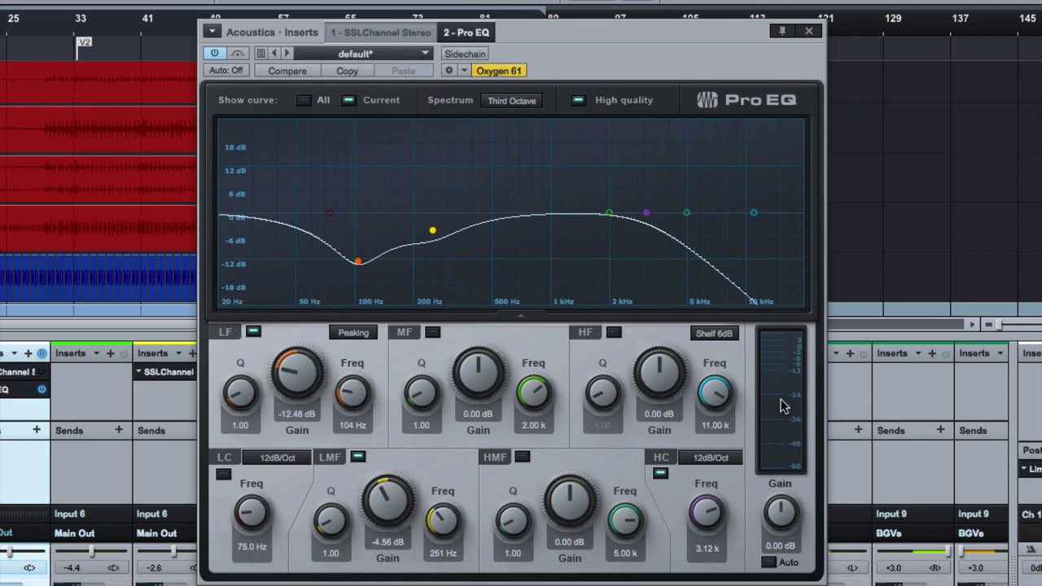
Switch off the Pro EQ's high cut, low and low-mid bands
left_click(647, 214)
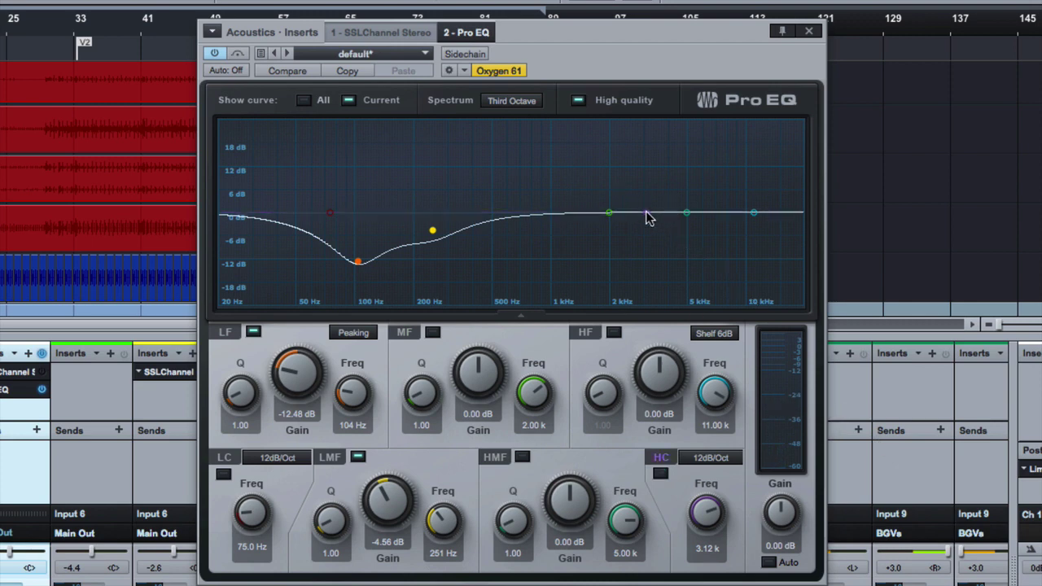
double_click(647, 216)
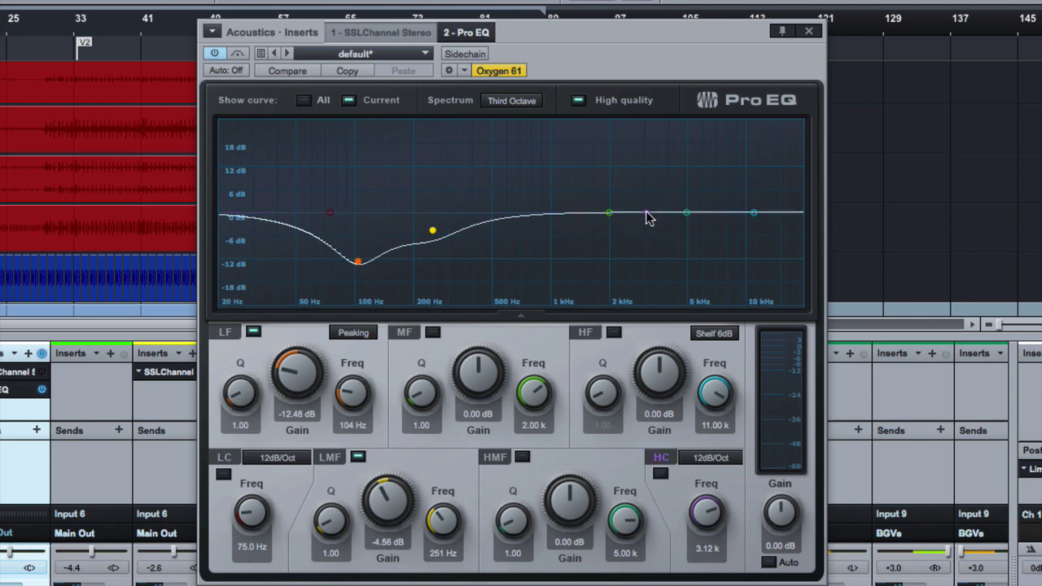
double_click(358, 262)
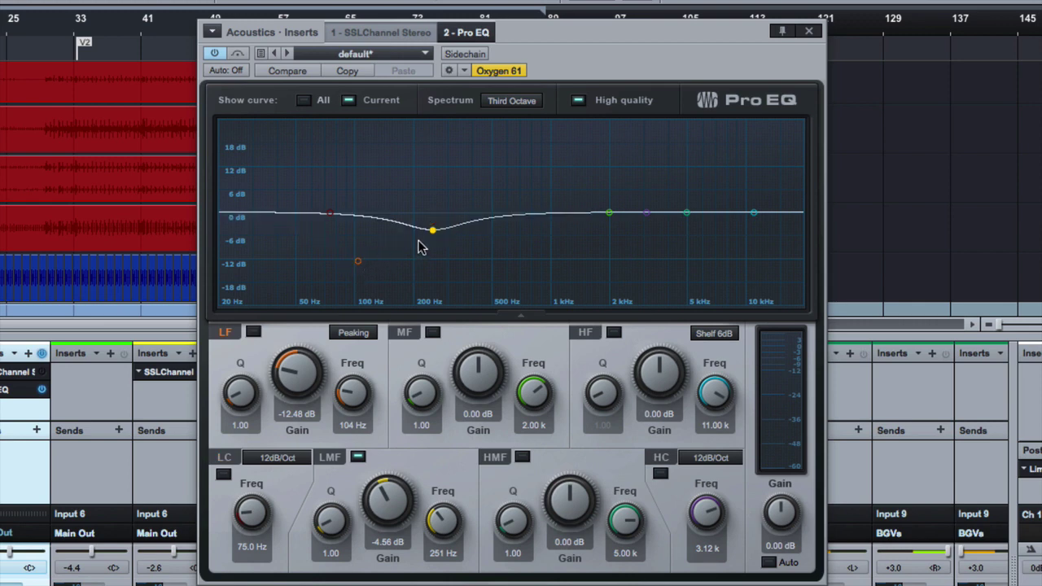
left_click(433, 231)
double_click(432, 231)
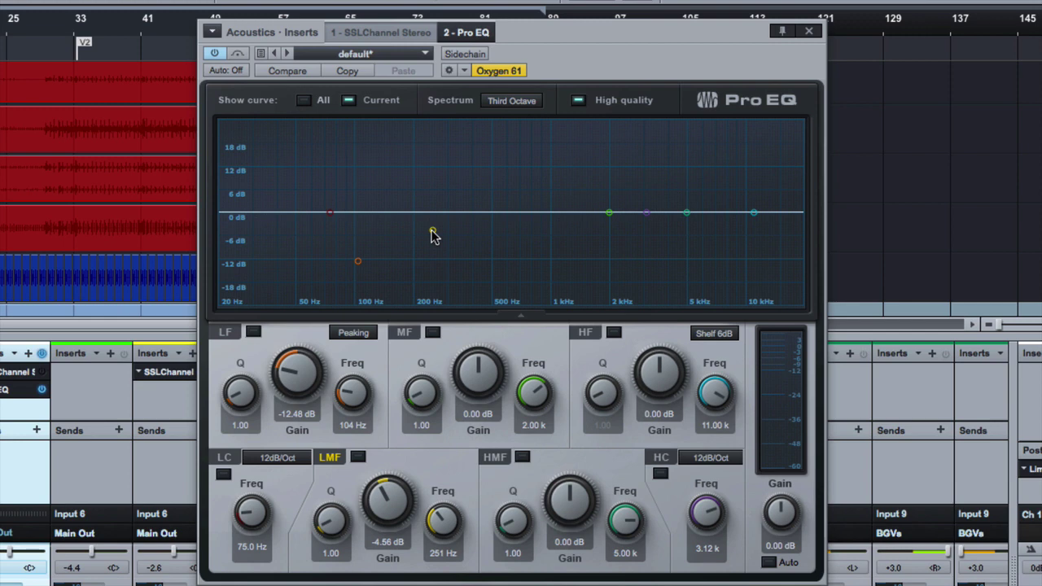
Re-enable the low-mid and low bands, cutting 8.40 dB at 381 Hz and 11.76 dB at 115 Hz
left_click(432, 232)
left_click_drag(432, 232, 472, 246)
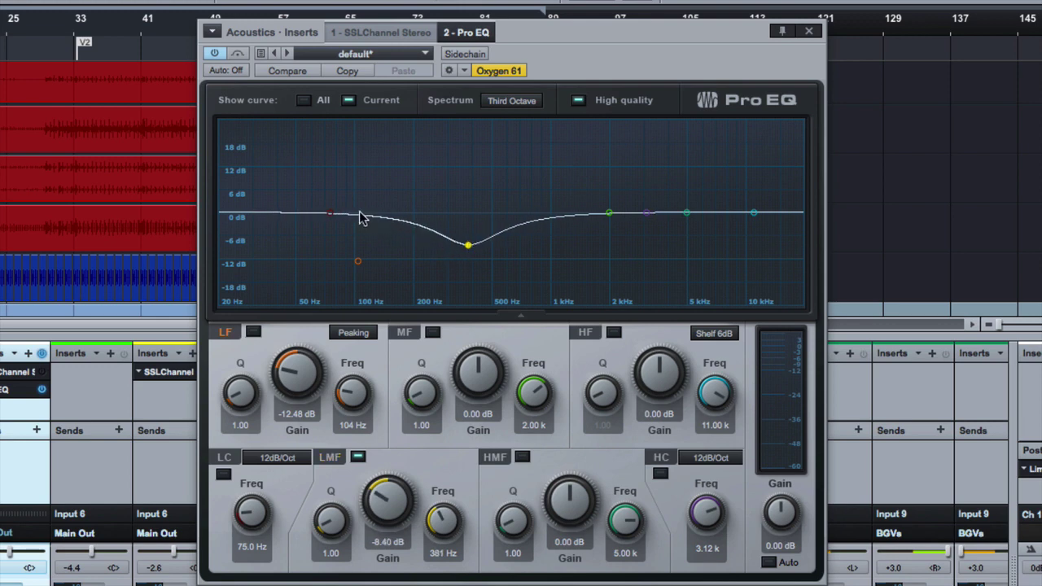
left_click(359, 259)
mouse_move(358, 260)
left_mouse_down()
mouse_move(361, 237)
mouse_move(391, 262)
mouse_move(367, 258)
left_mouse_up()
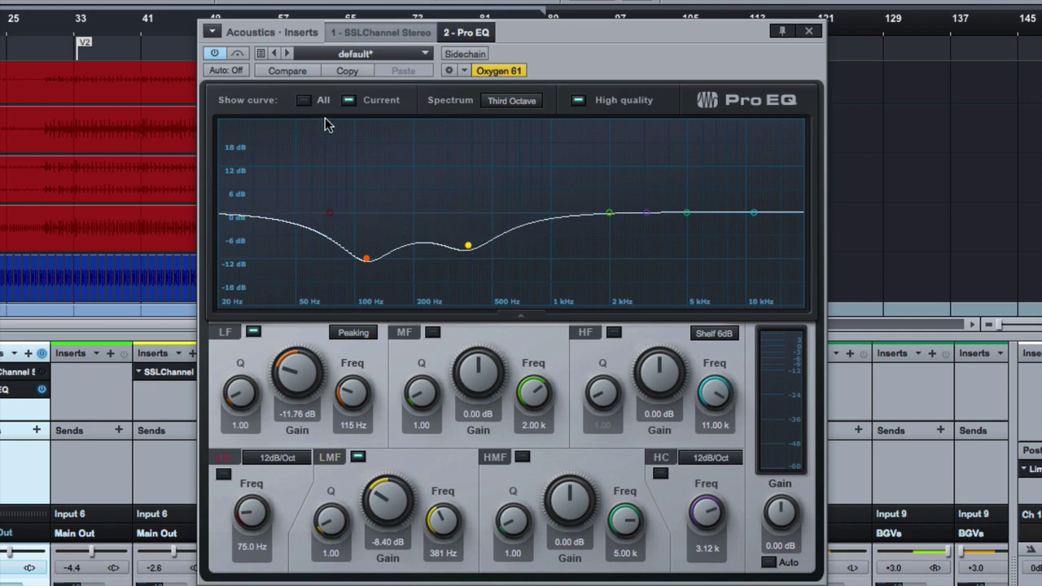
Compare against bypass, then ease the low-mid cut to -6.00 dB and low cut to -10.80 dB
left_click(238, 53)
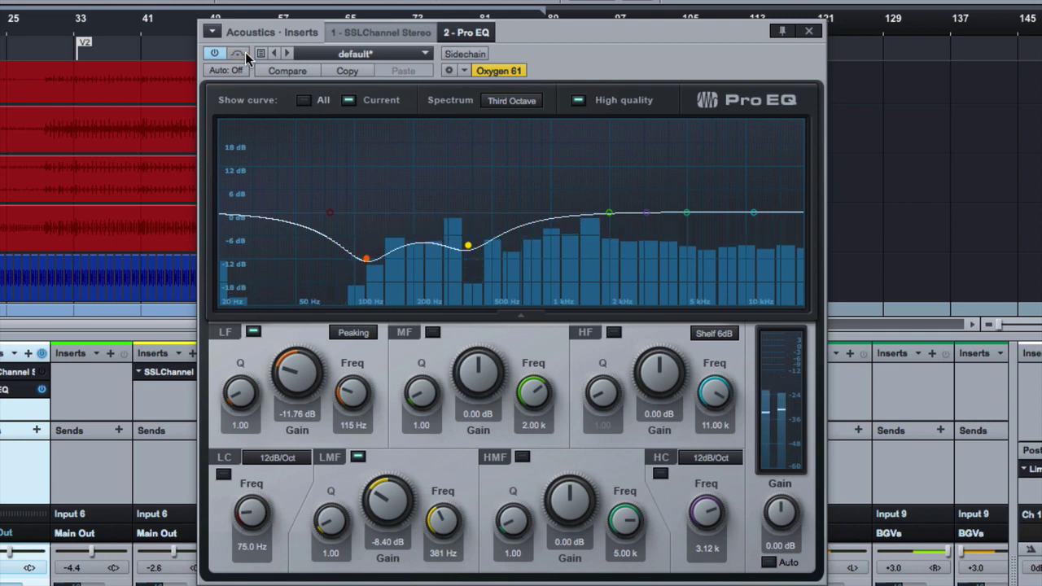
left_click(241, 53)
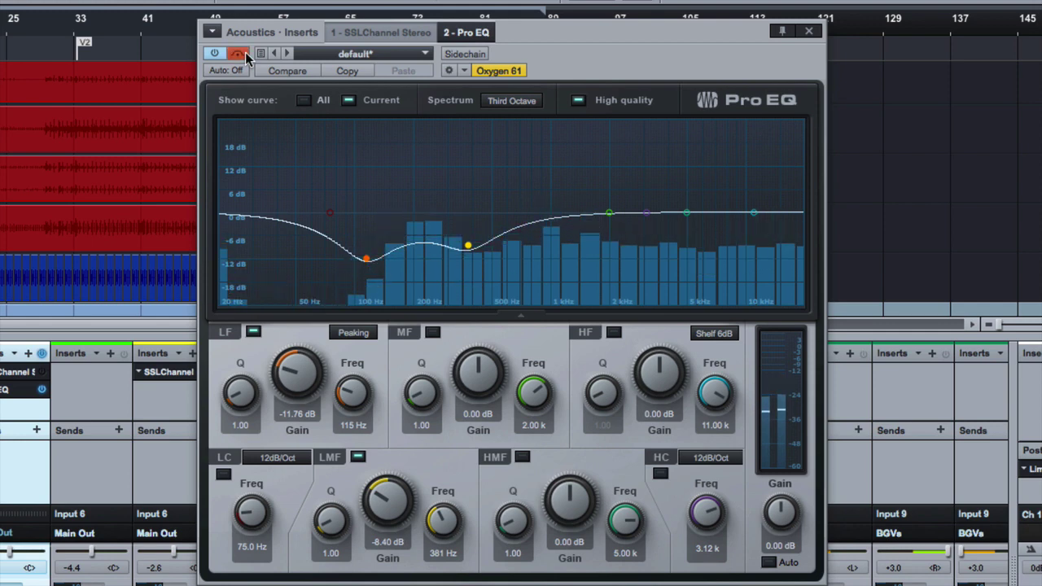
left_click_drag(468, 245, 468, 236)
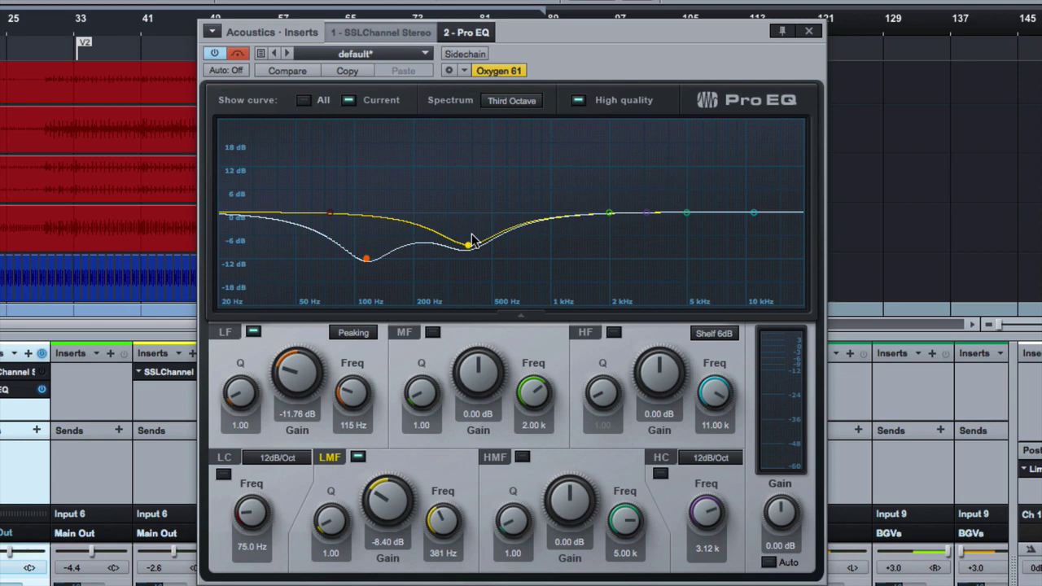
left_click_drag(371, 251, 371, 247)
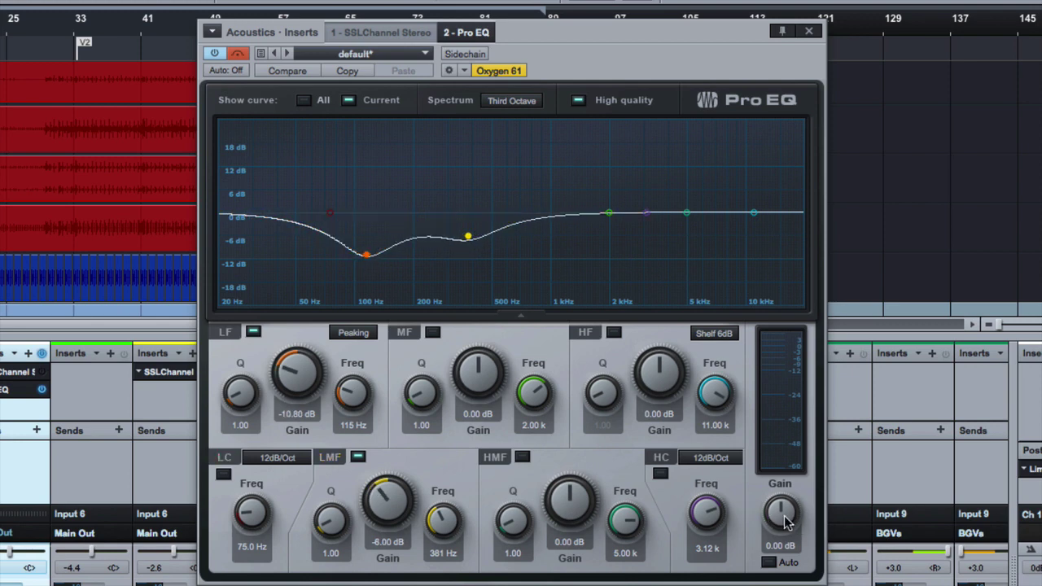
Raise the output gain to 4.68 dB and A/B it against bypass during playback
mouse_move(785, 511)
left_mouse_down()
mouse_move(785, 496)
mouse_move(782, 509)
left_mouse_up()
left_click_drag(778, 518, 784, 491)
key("space")
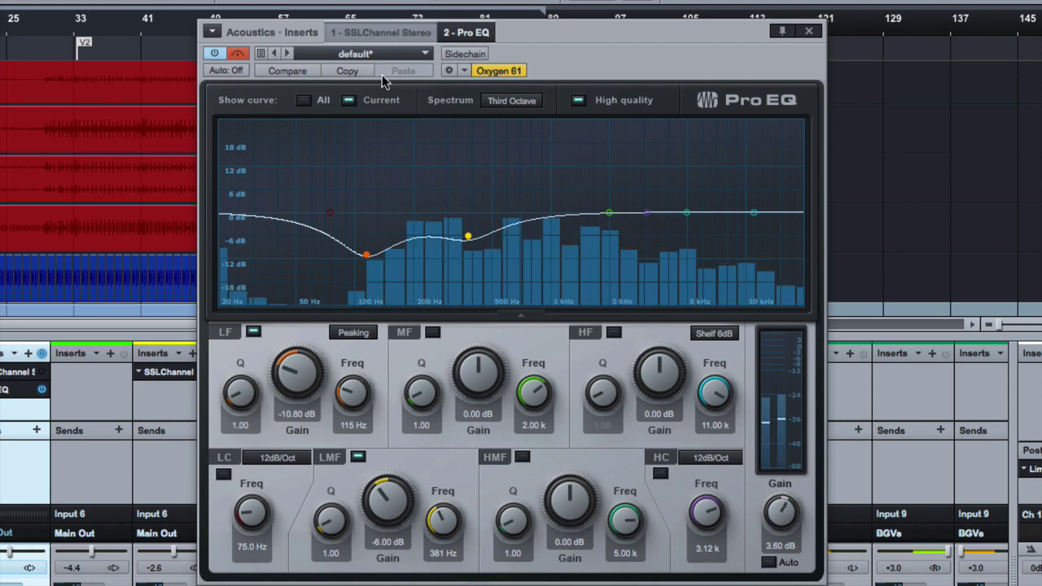
left_click(240, 55)
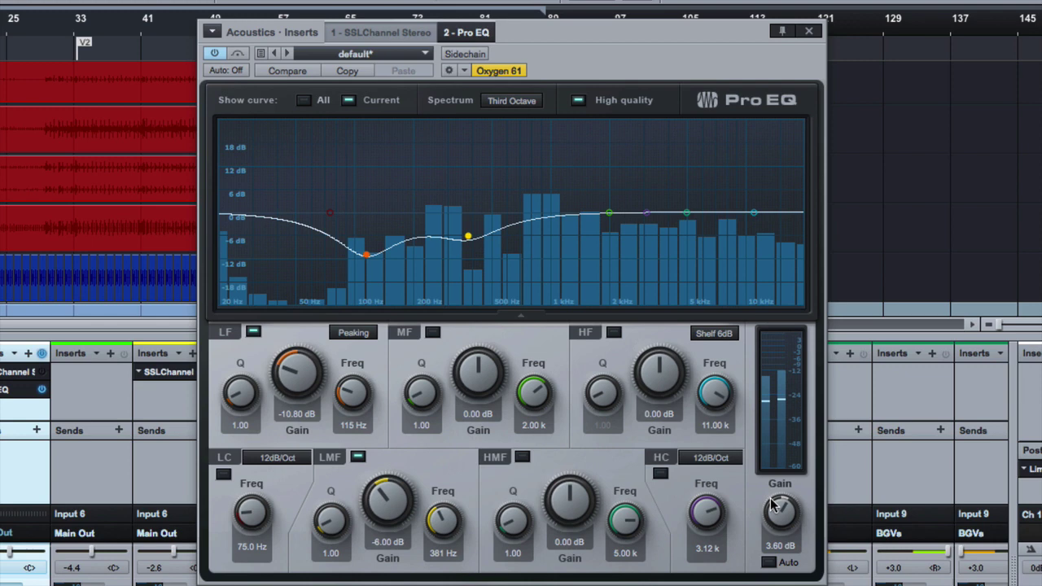
left_click_drag(769, 511, 770, 505)
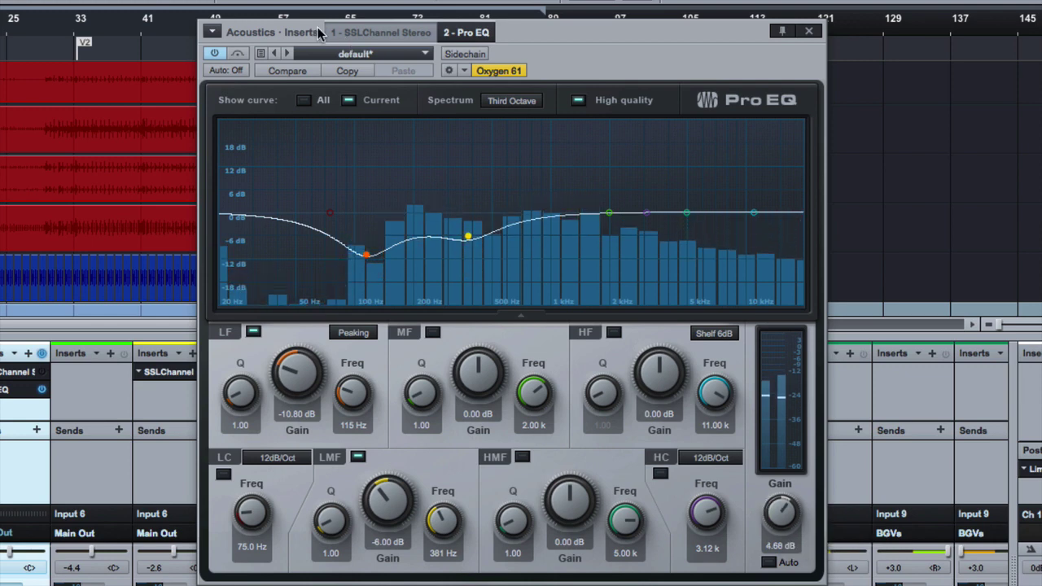
left_click(238, 53)
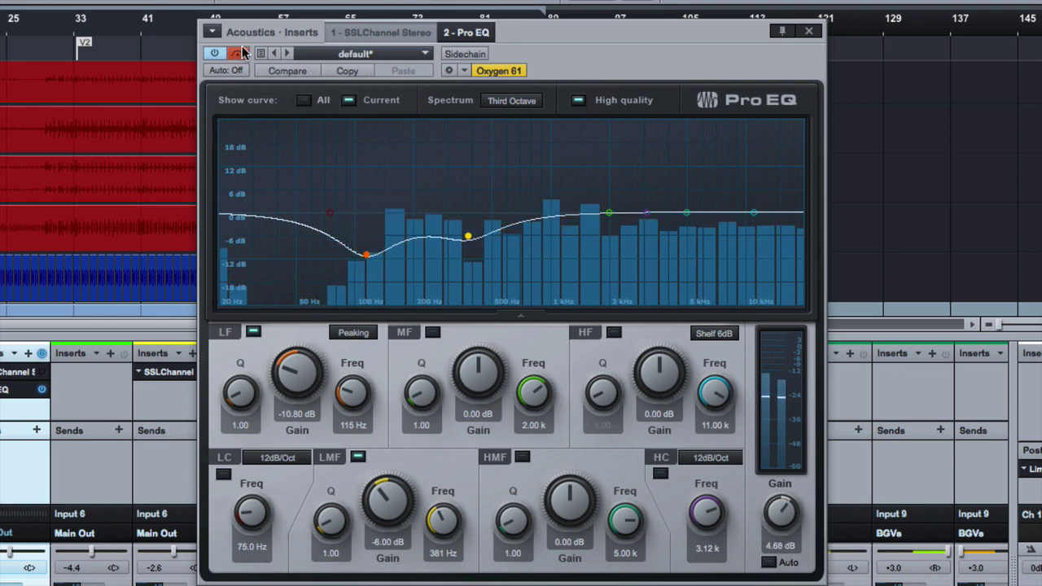
left_click(237, 53)
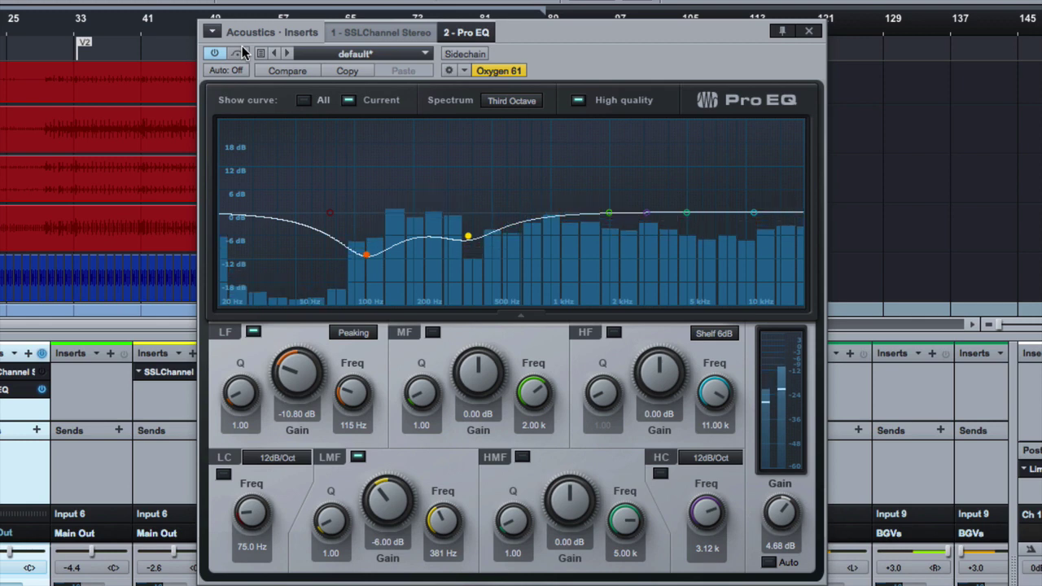
left_click(237, 53)
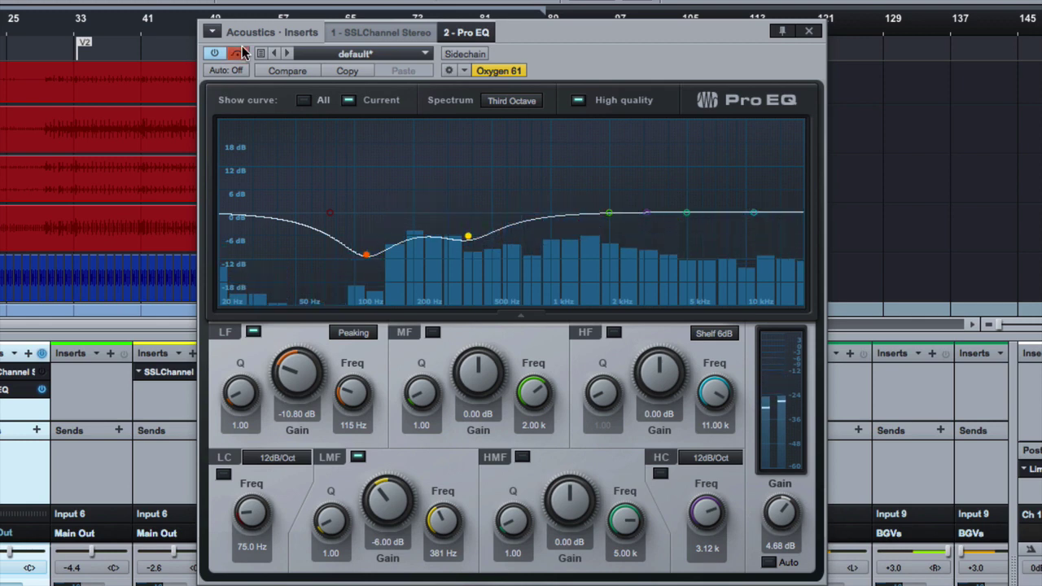
key("space")
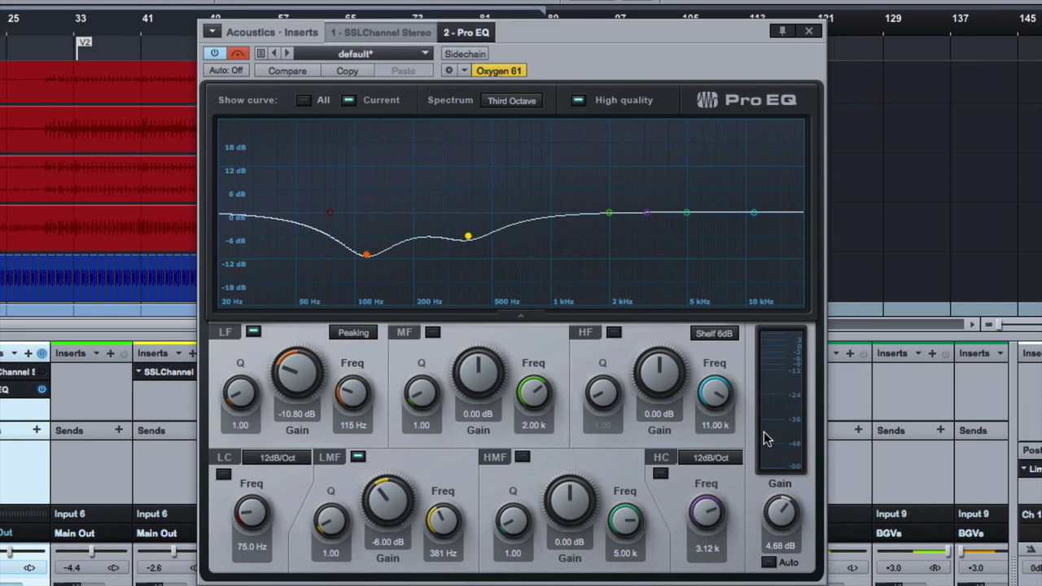
Check the bypassed Pro EQ settings: -10.80 dB at 115 Hz, -6.00 dB at 381 Hz, 4.68 dB gain
mouse_move(795, 394)
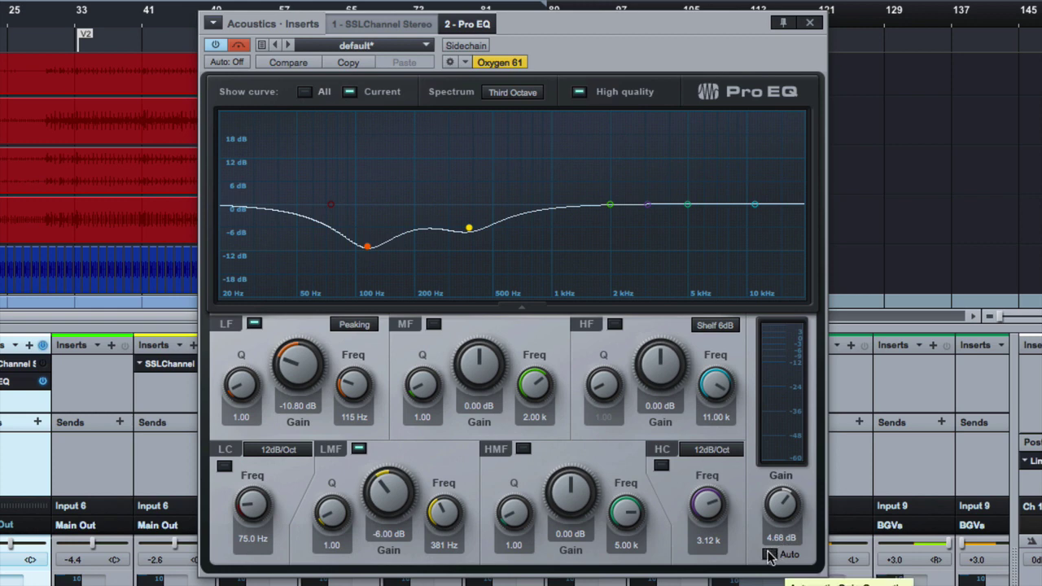
Take the EQ out of bypass, enable Auto gain, and switch off the low and low-mid bands
left_click(238, 44)
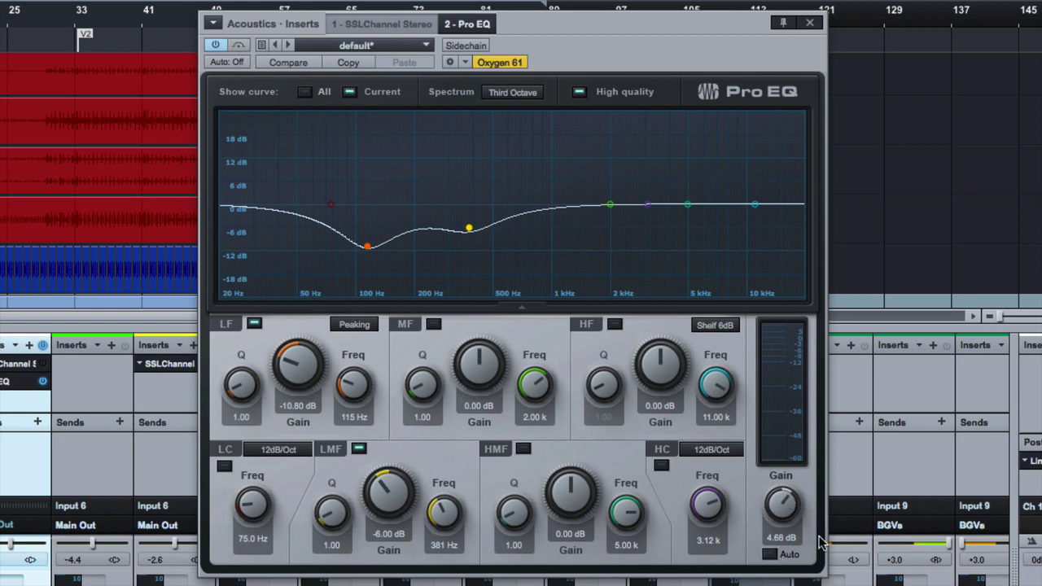
left_click(770, 555)
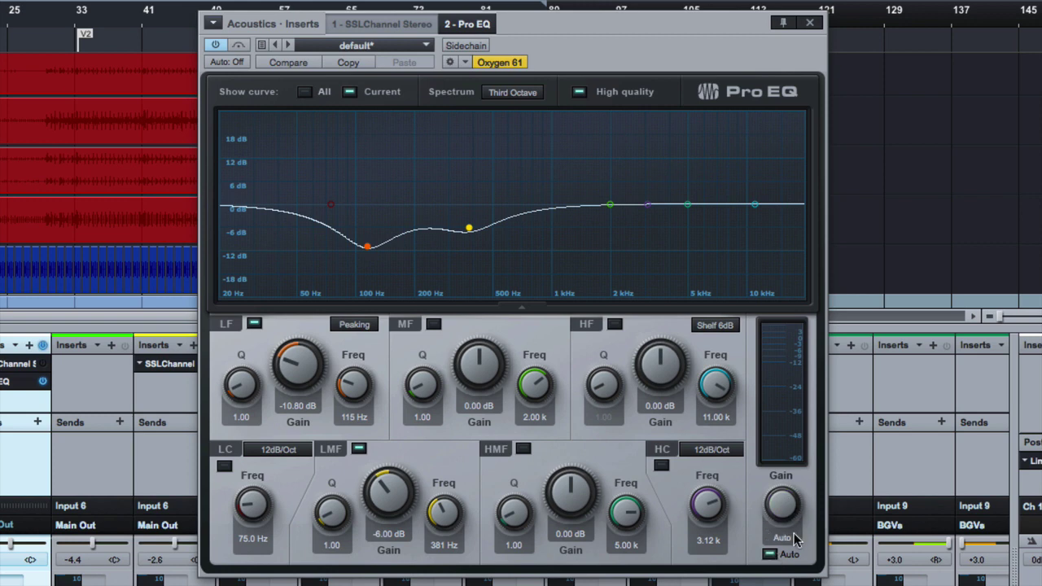
double_click(363, 248)
double_click(331, 205)
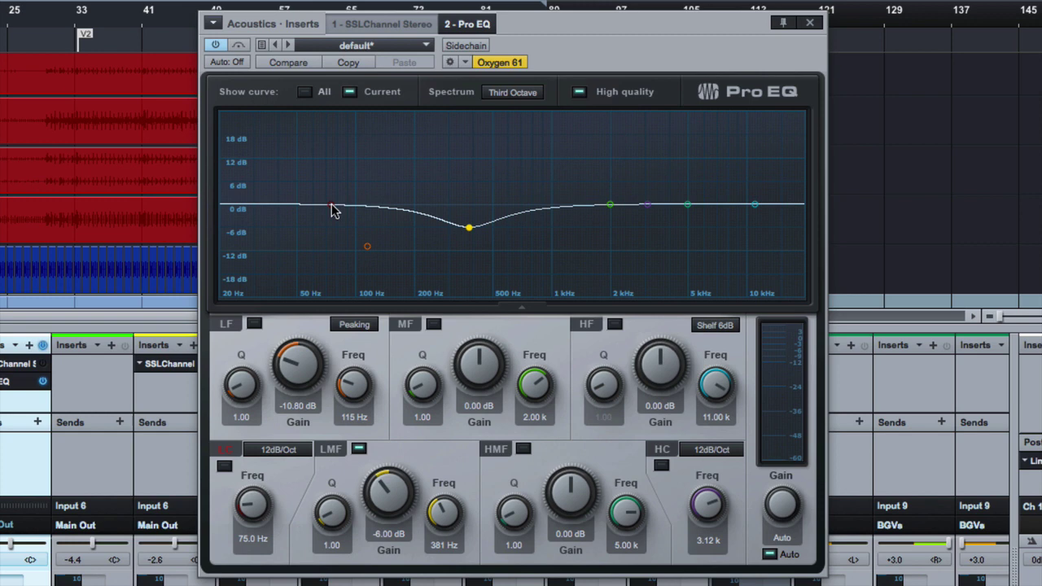
left_click(469, 227)
double_click(469, 228)
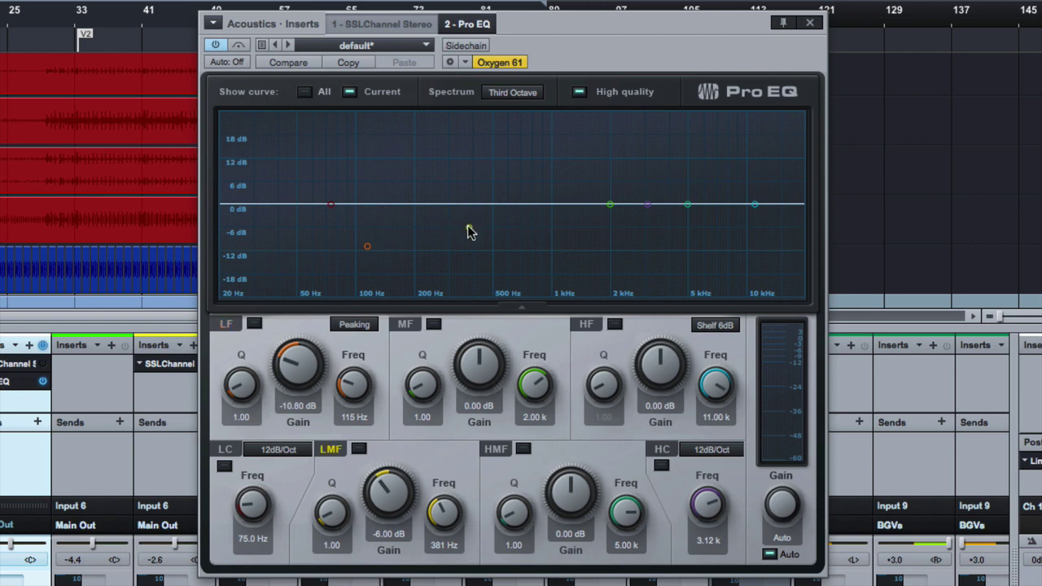
Move the low-mid band to 0.48 dB at 108 Hz with a wide 0.10 Q, then turn Auto gain off
left_click_drag(468, 232, 391, 212)
scroll(391, 286, "up", 6)
scroll(390, 286, "down", 3)
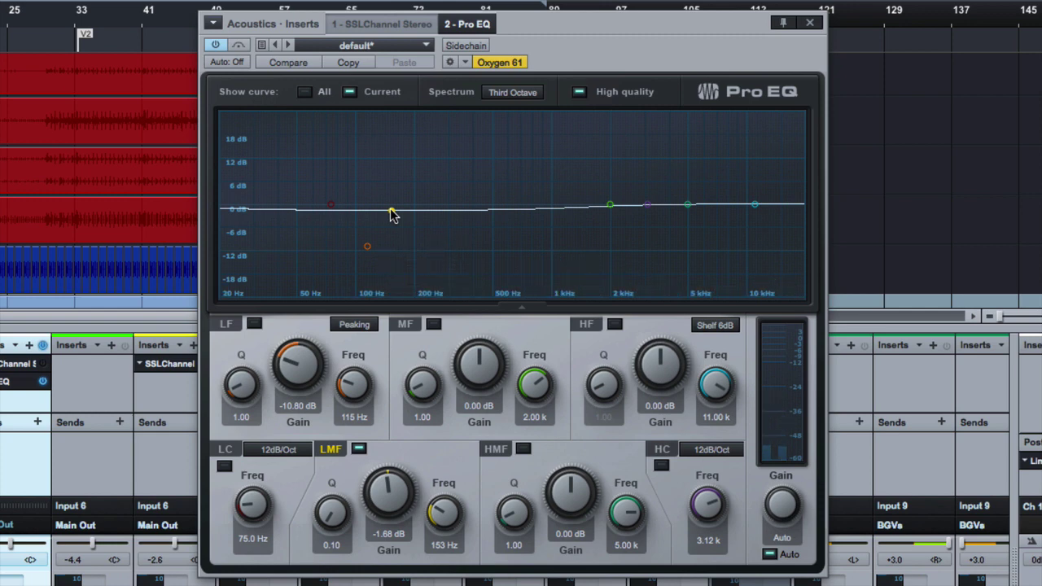
mouse_move(391, 214)
left_mouse_down()
mouse_move(395, 146)
mouse_move(391, 202)
left_mouse_up()
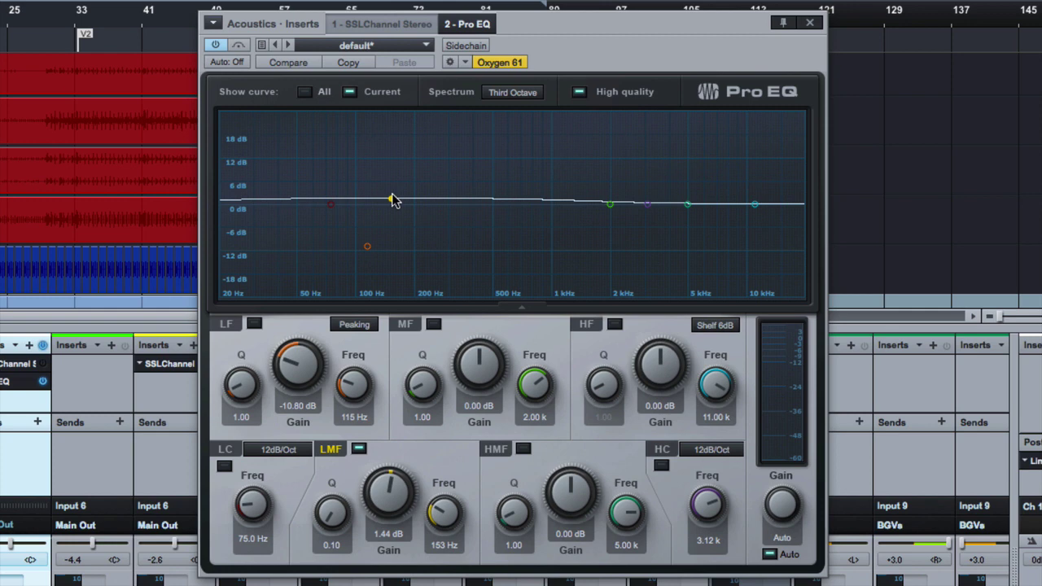
left_click_drag(392, 201, 361, 205)
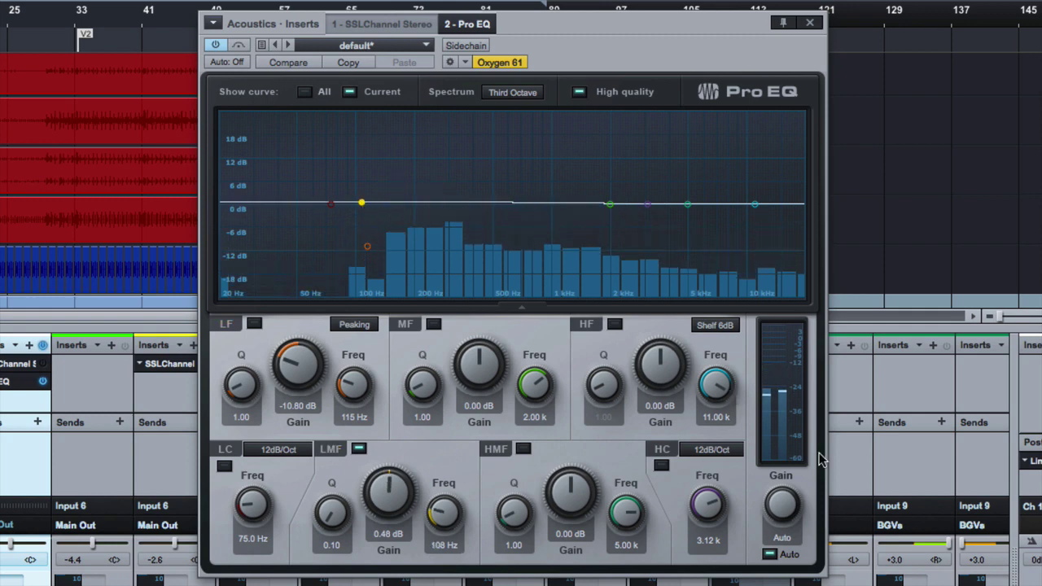
left_click(771, 554)
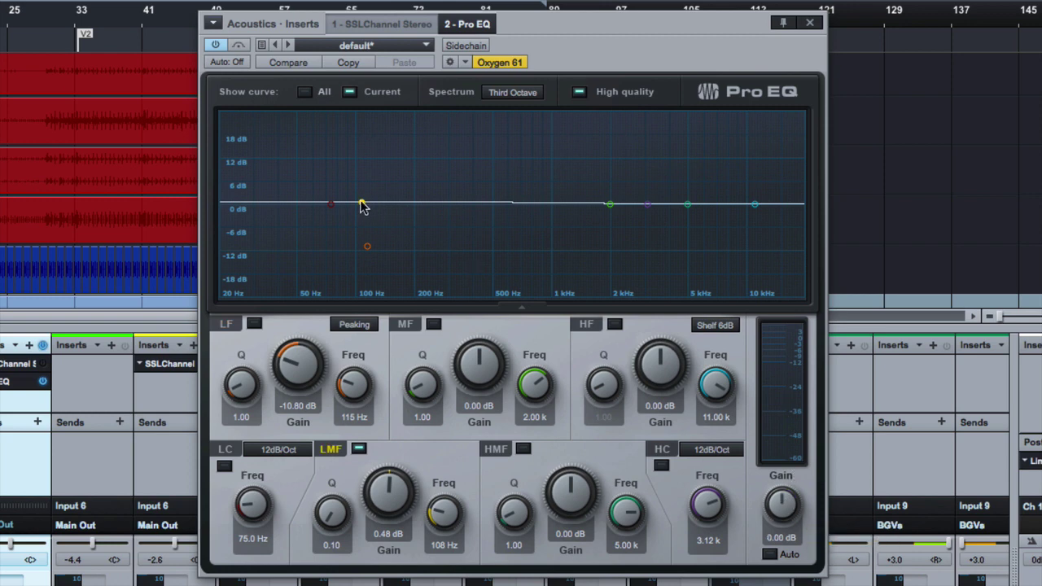
Sweep the wide low-mid band during playback, settle on a -3.60 dB dip at 386 Hz, and stop
left_click_drag(363, 206, 470, 220)
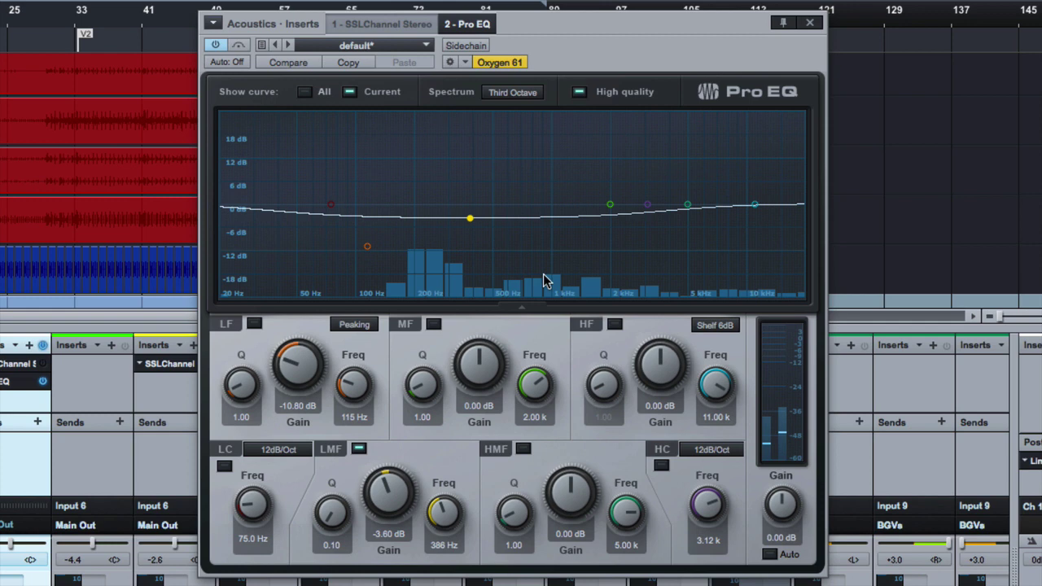
key("space")
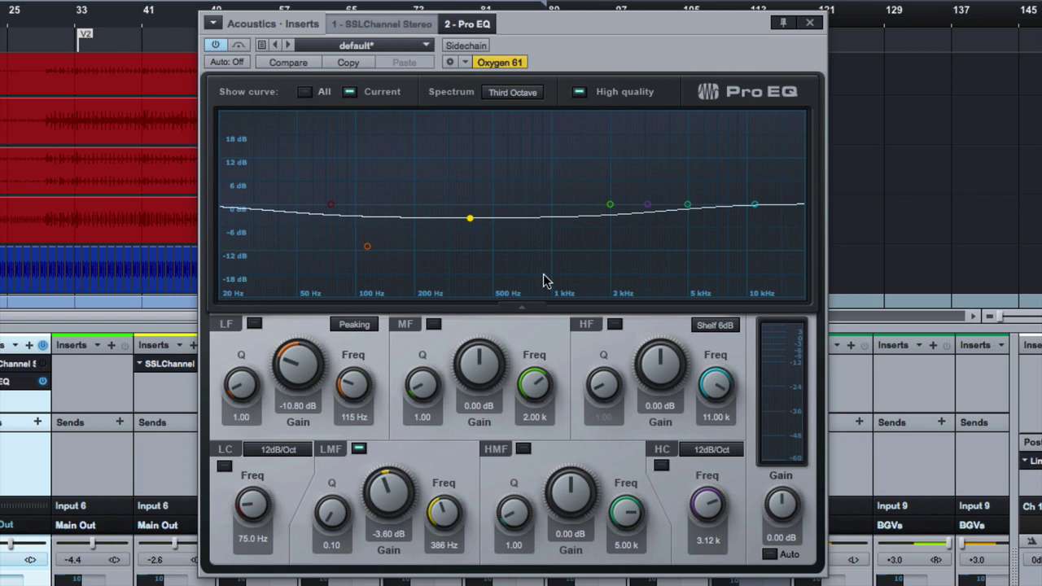
Turn Auto gain correction back on under the output Gain knob
left_click(769, 555)
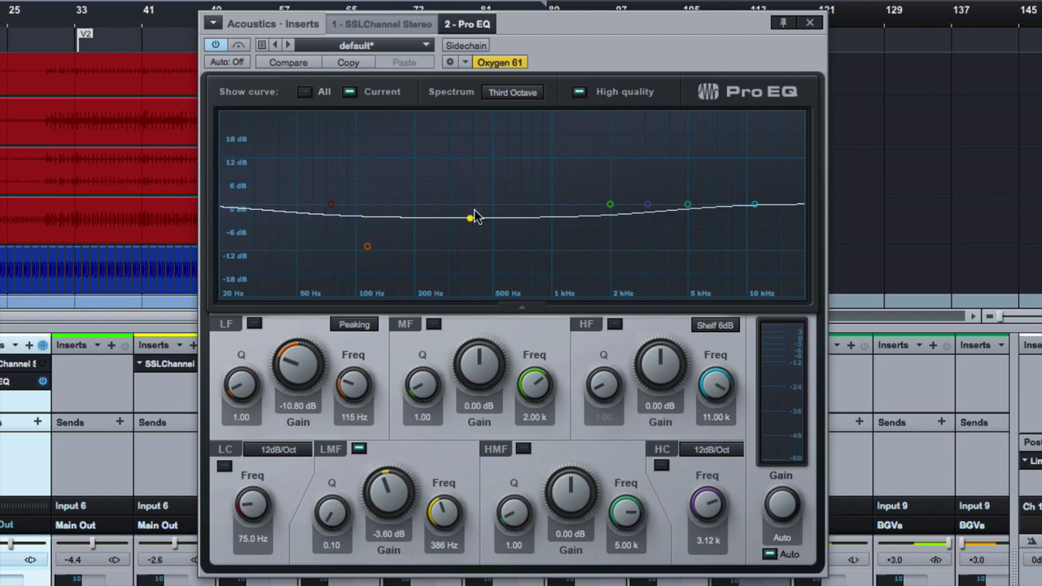
Move the LMF cut down to 99.7 Hz at -8.88 dB
left_click_drag(470, 220, 356, 242)
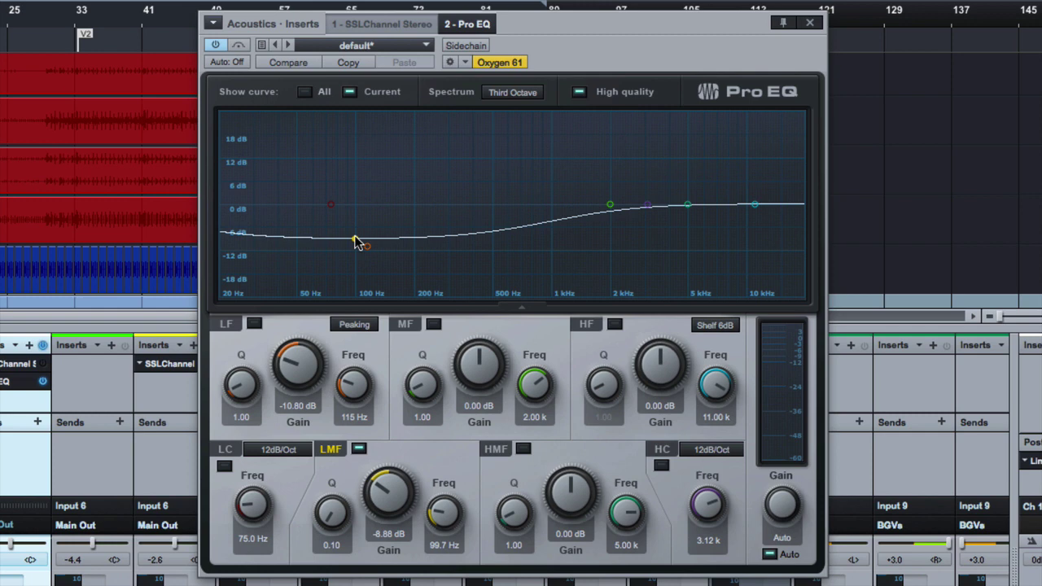